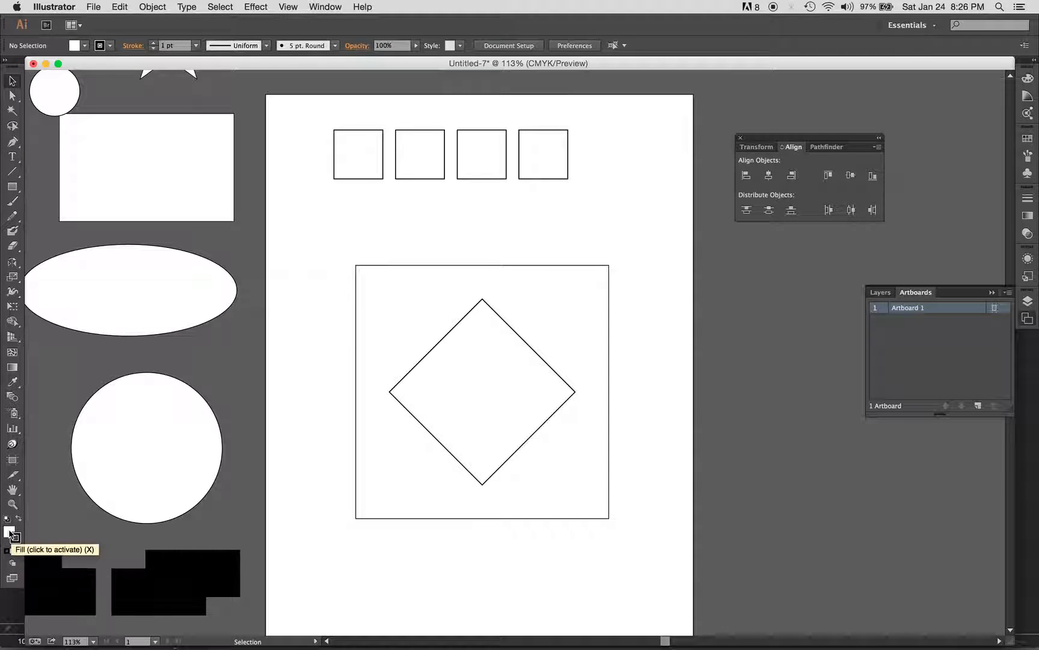
Bring up the Color panel with stroke as the active colour, ready to draw rectangles
click(9, 531)
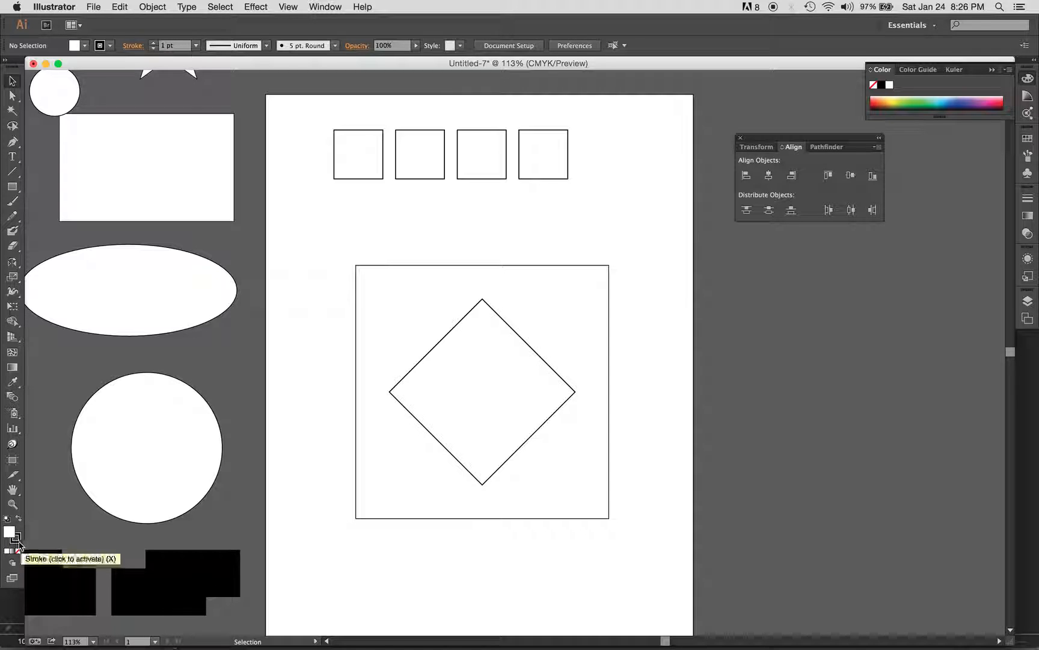
click(18, 539)
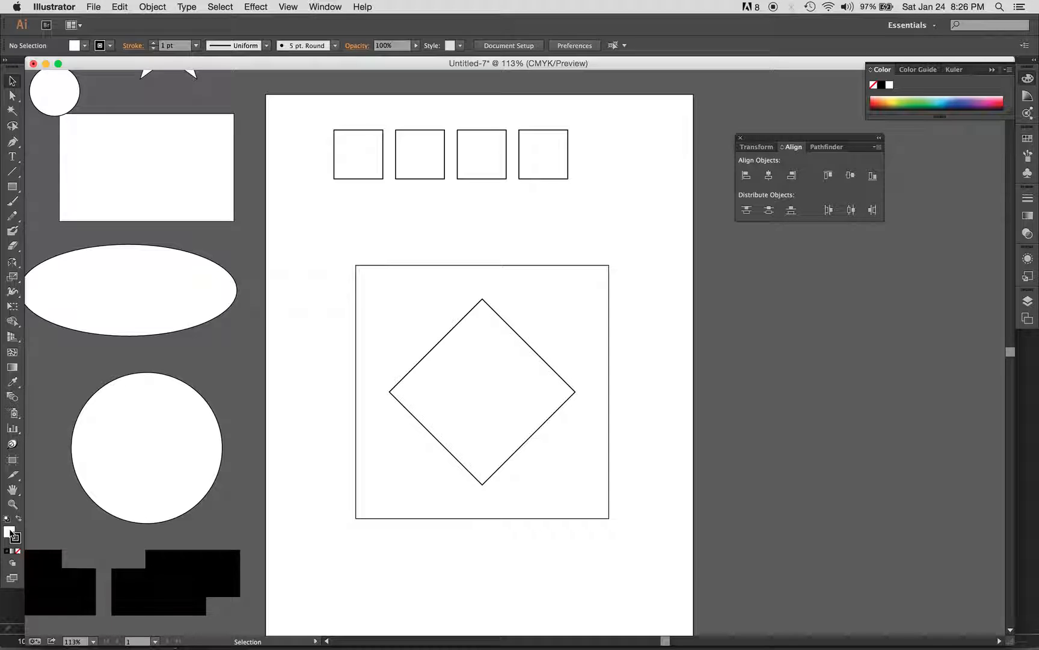
click(12, 186)
Draw a rectangle right of the diamond frame and move it onto the artboard's right edge
drag(661, 393, 756, 482)
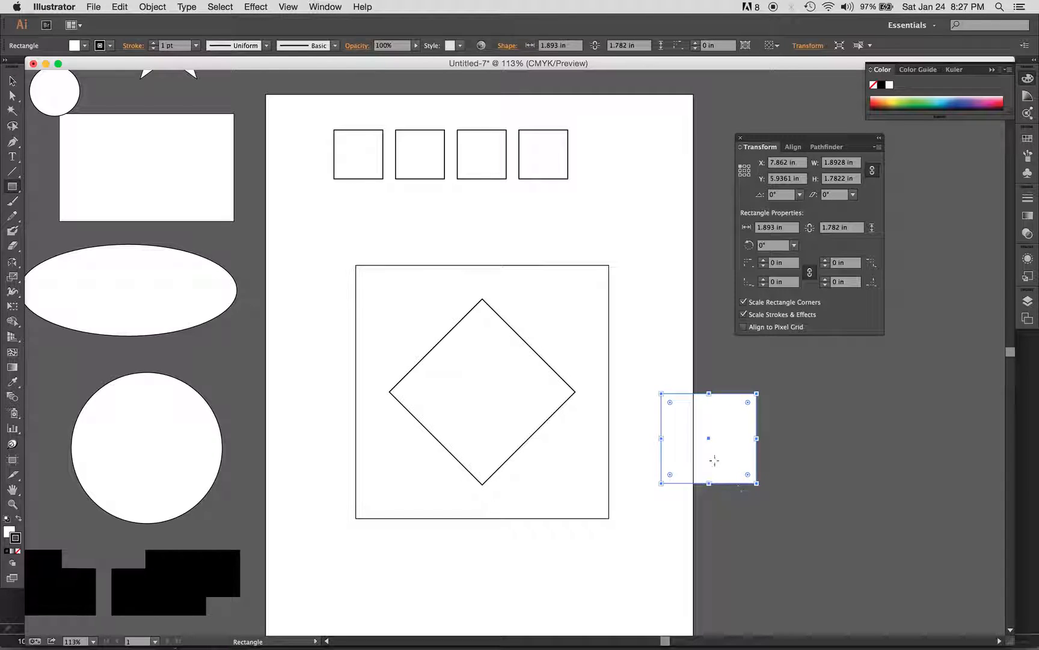
key(super+shift+a)
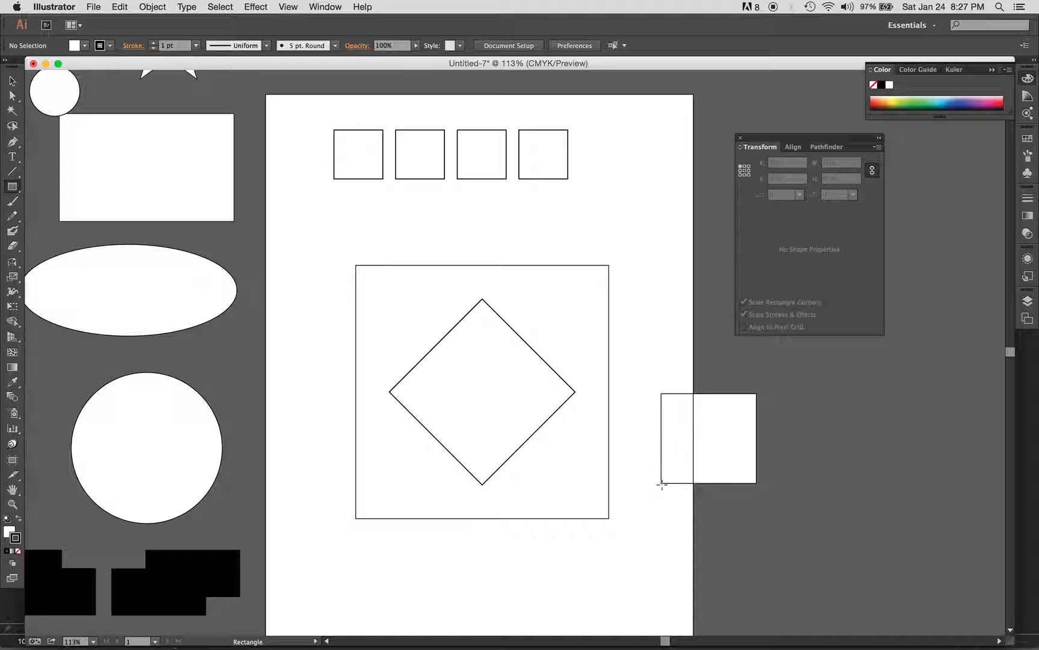
drag(721, 417, 689, 437)
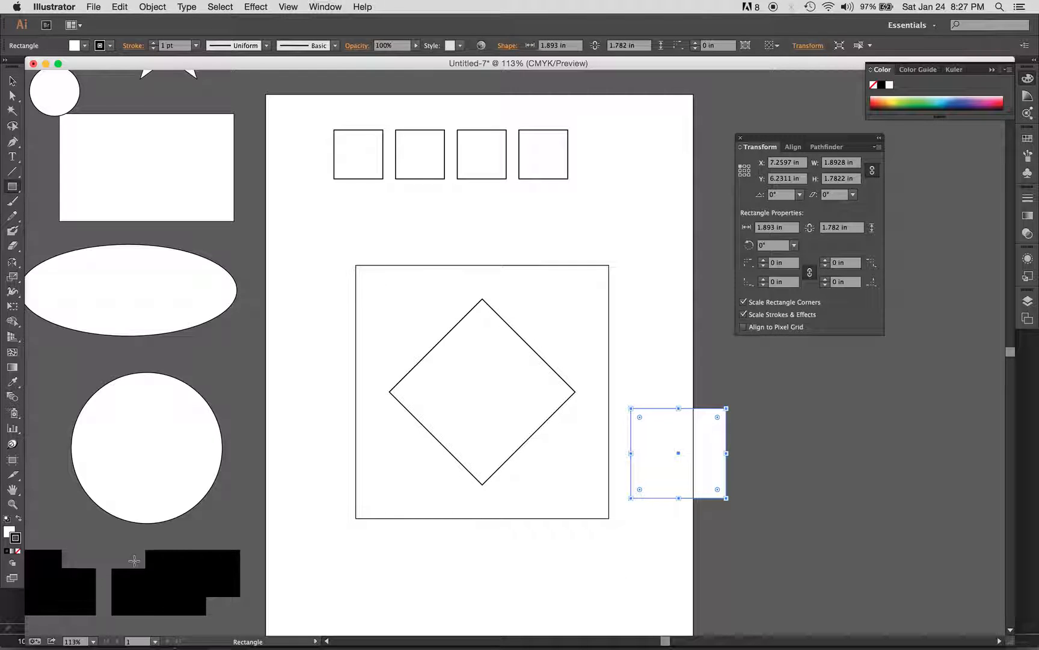
Swap the rectangle to a black fill with white outline, then reselect it
click(18, 519)
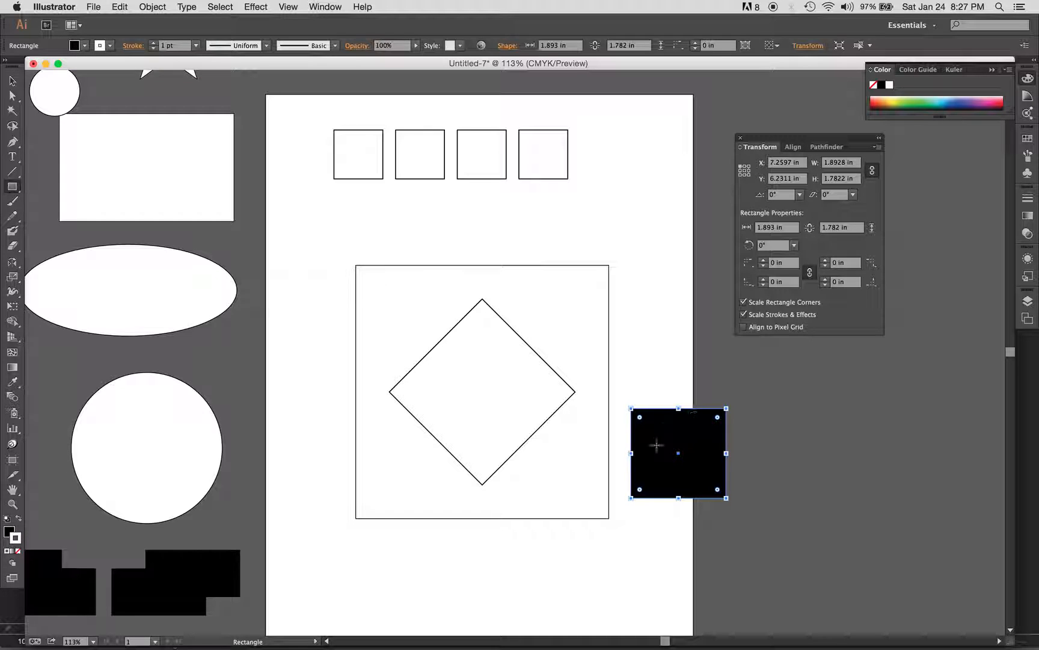
super+click(768, 398)
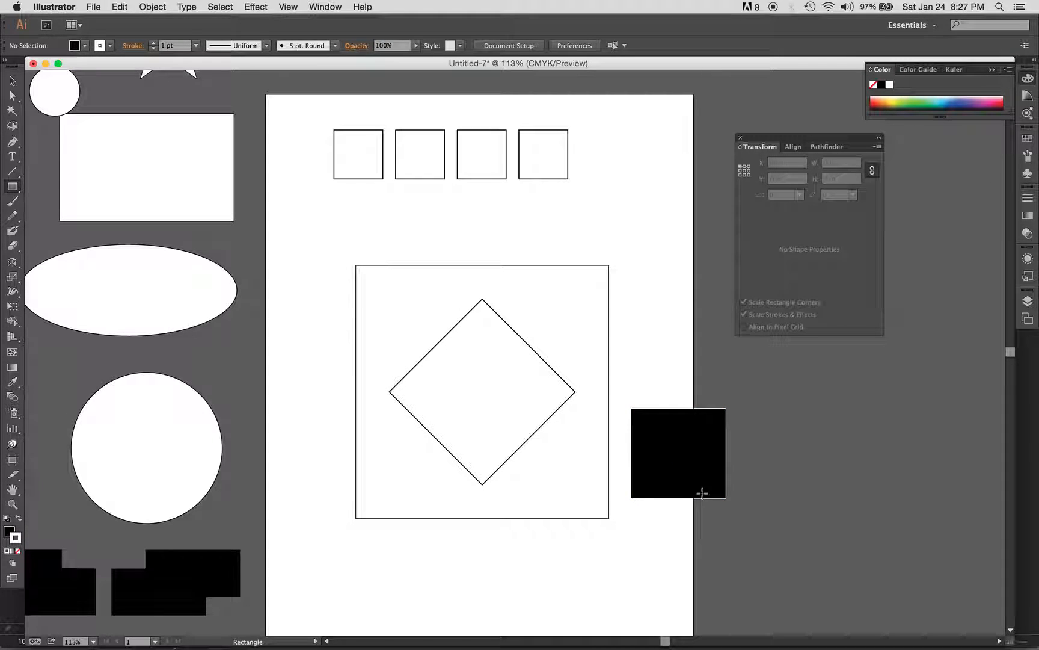
key(v)
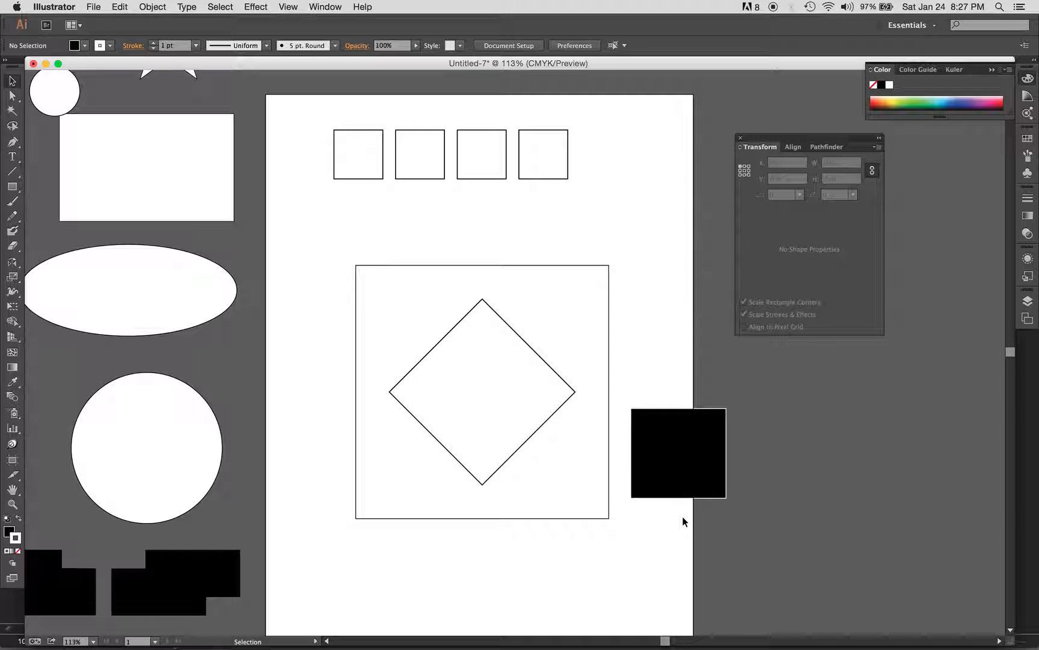
click(679, 473)
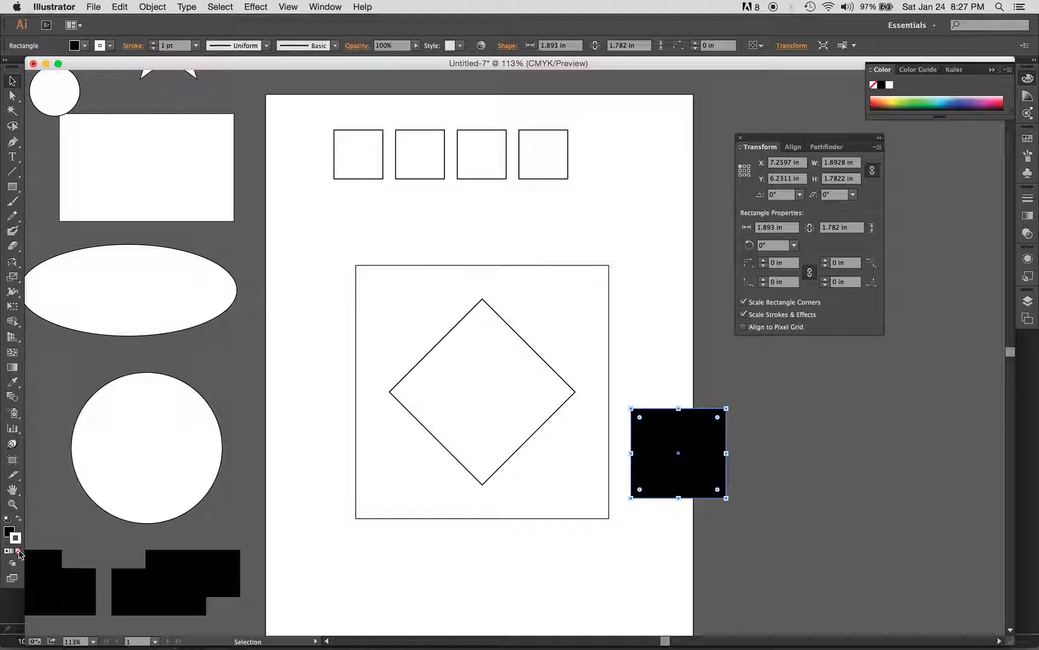
Set the stroke to None and, after trying fill/stroke swaps, leave the rectangle solid black
click(18, 550)
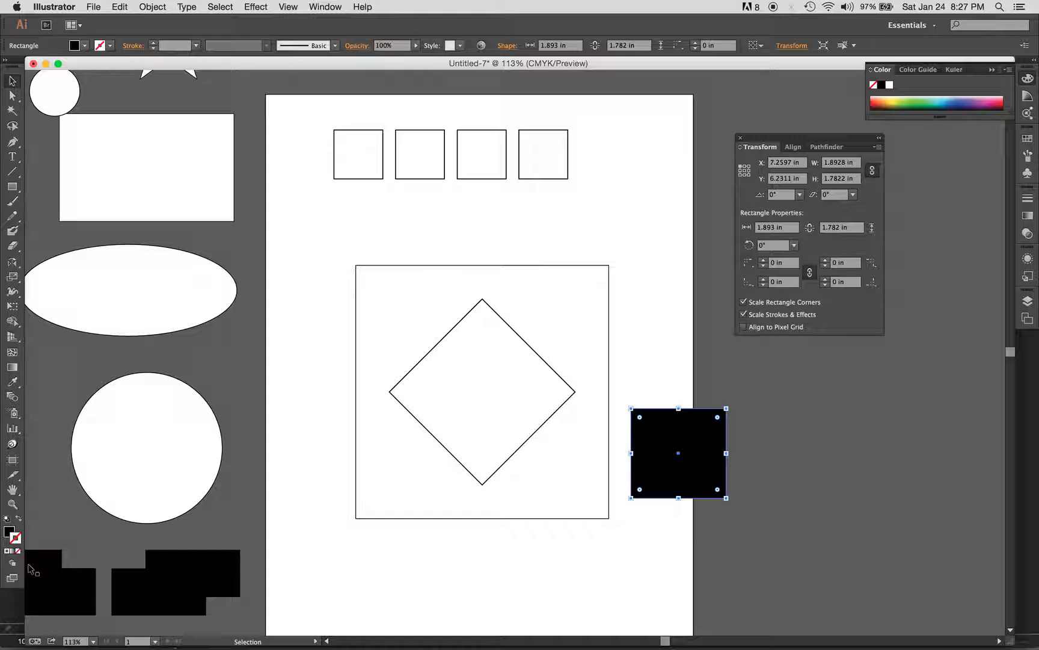
click(598, 515)
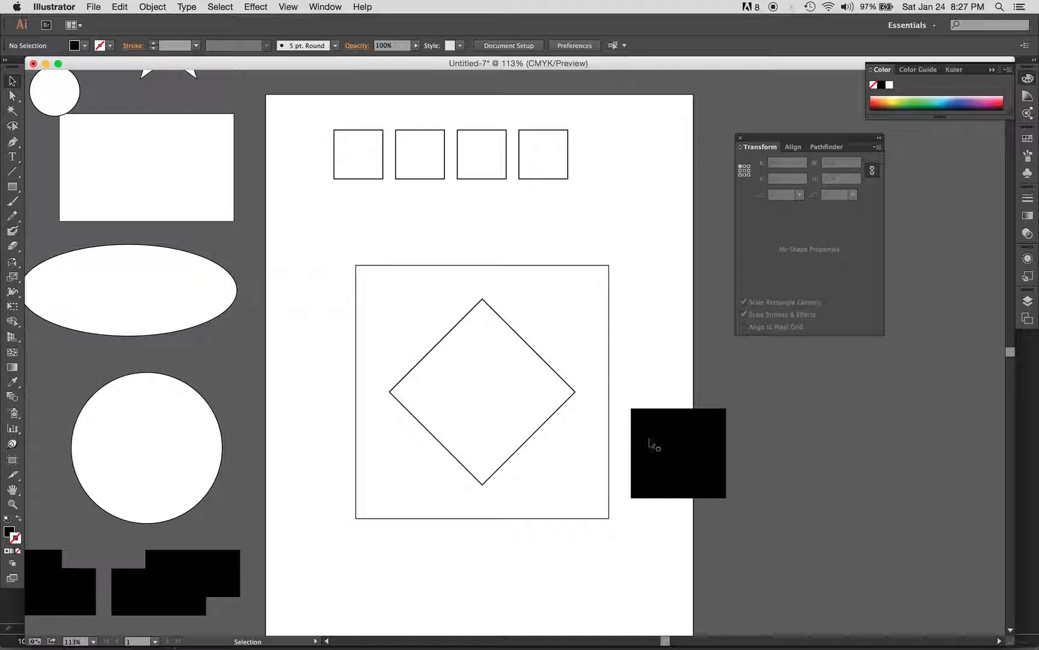
click(689, 446)
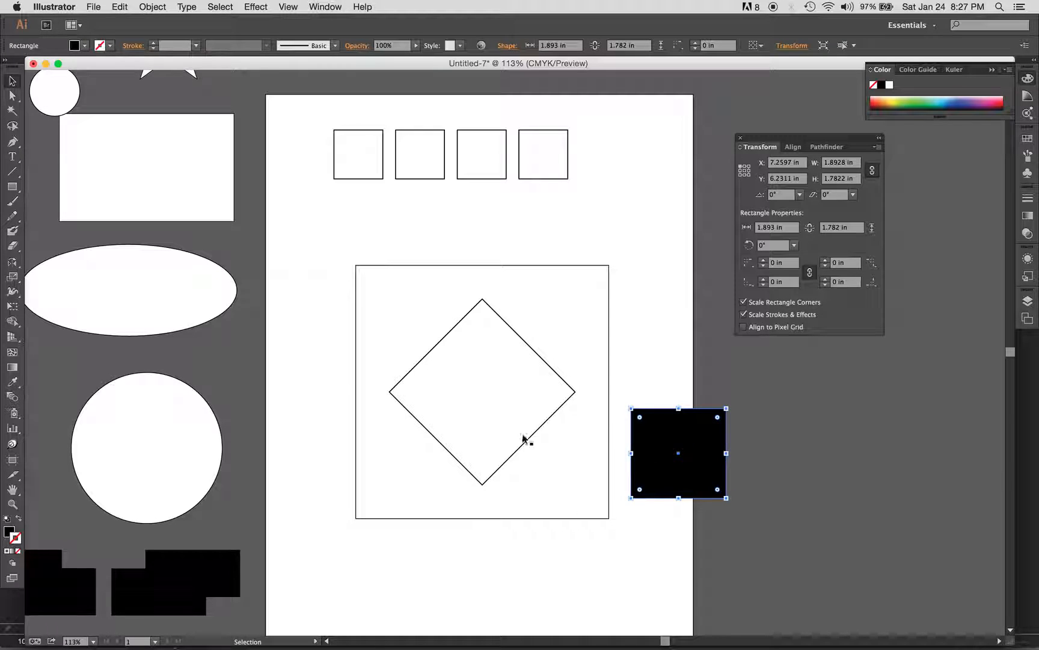
click(18, 519)
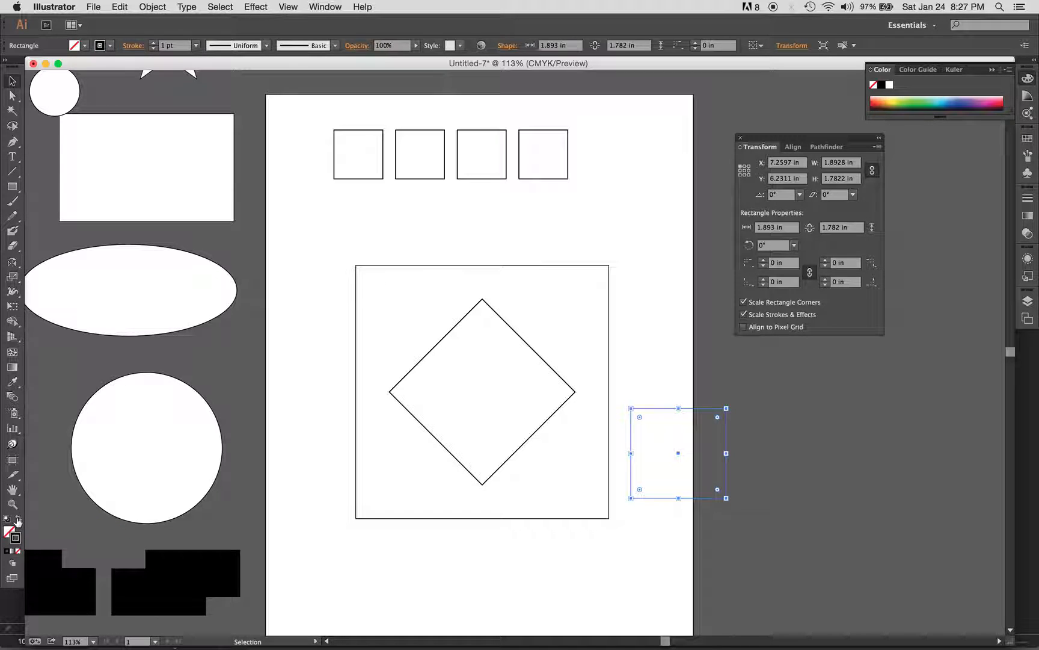
click(359, 554)
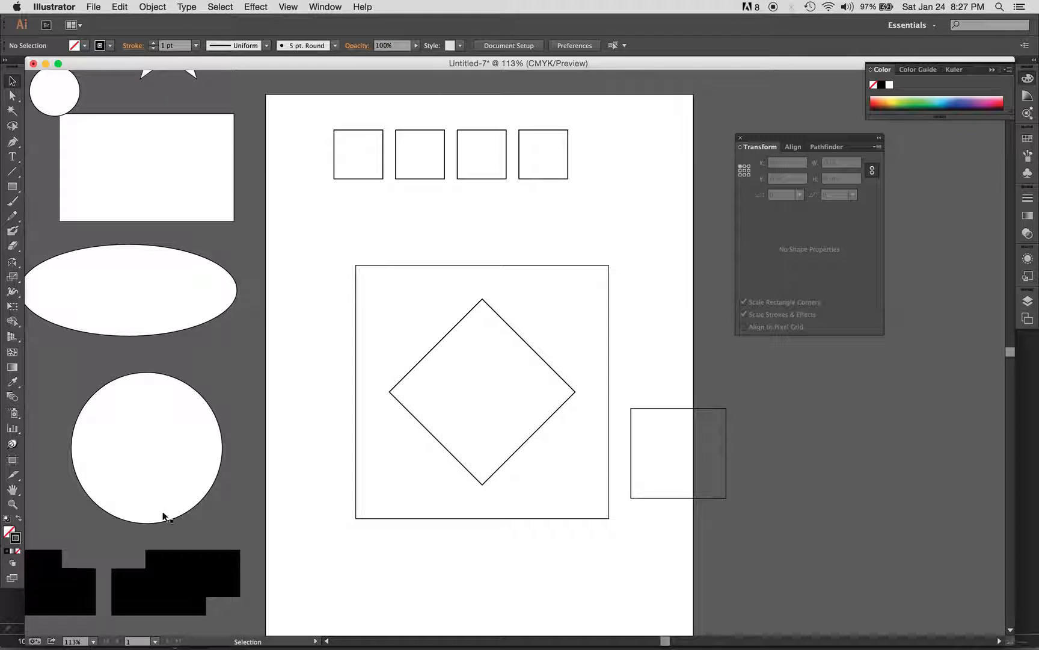
click(19, 518)
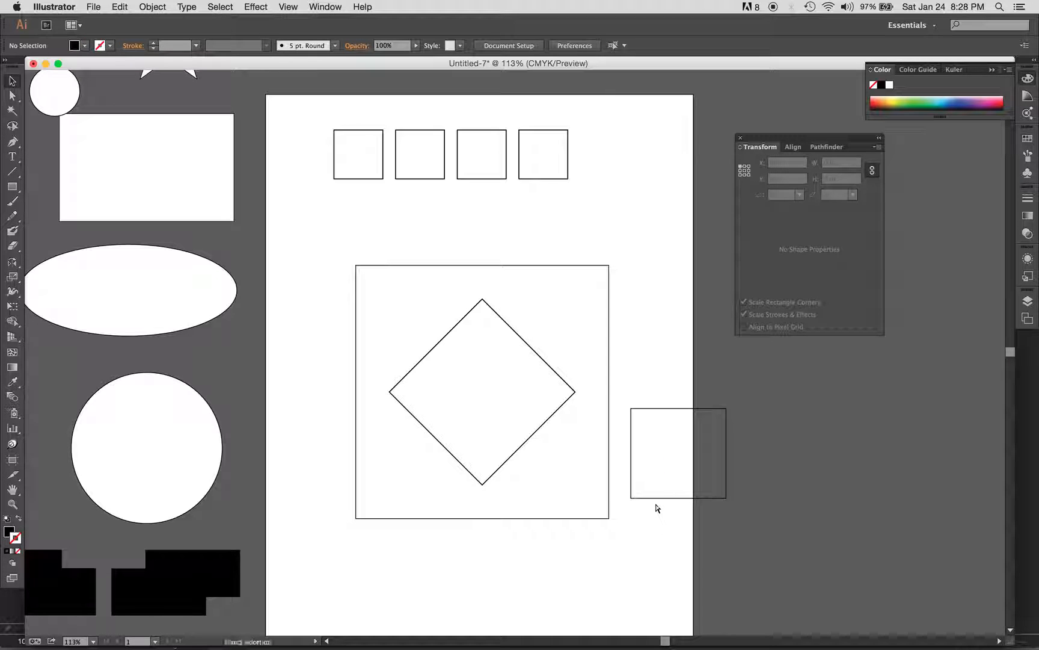
drag(650, 511, 674, 445)
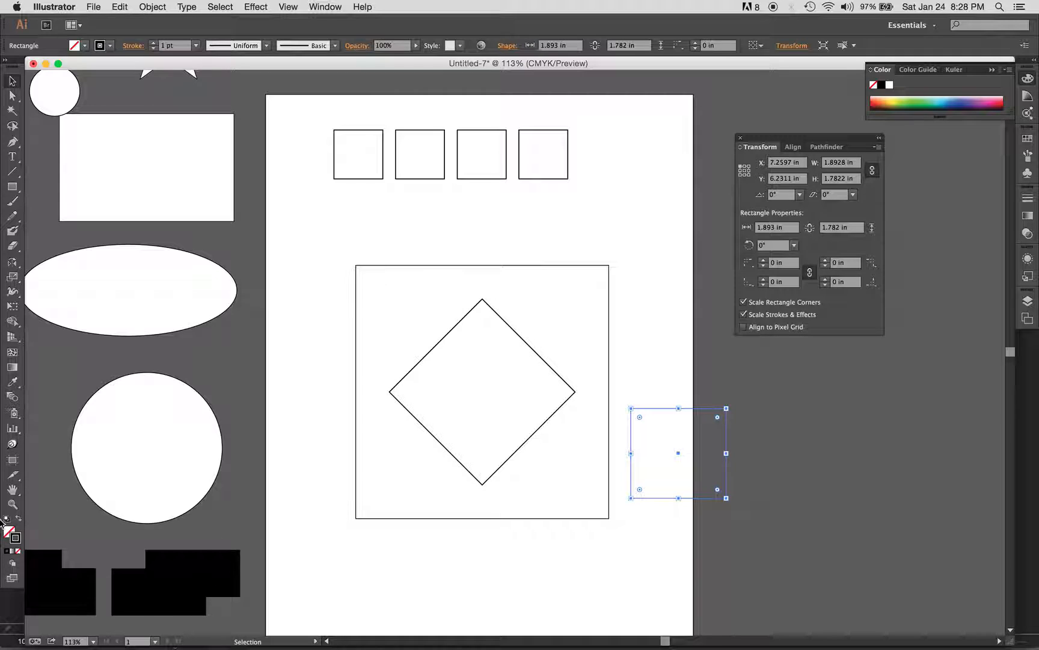
click(18, 518)
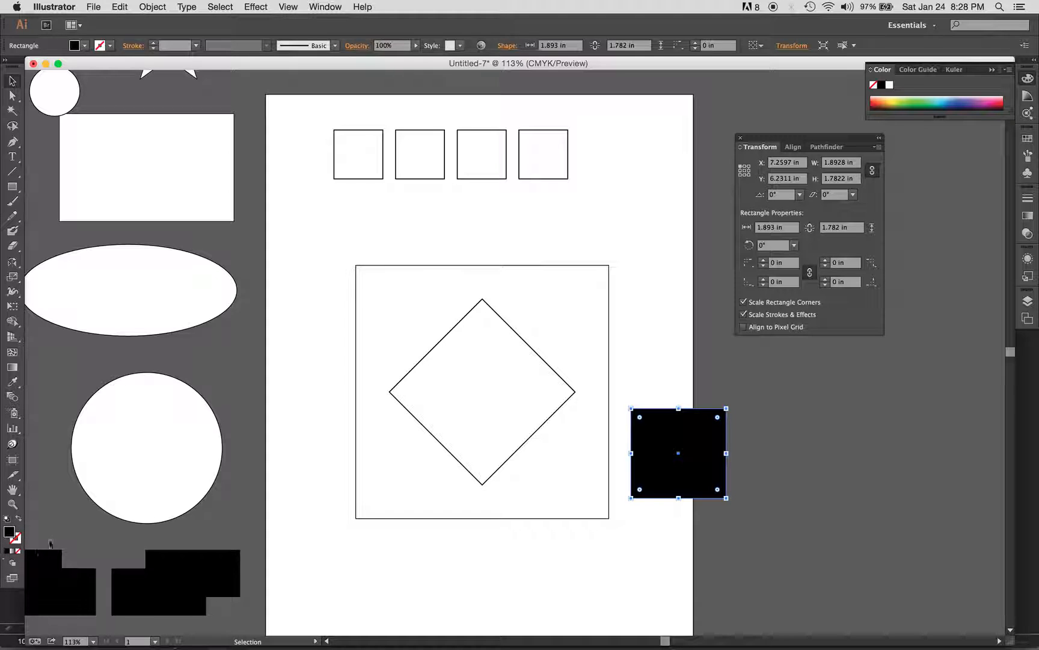
Set the rectangle's fill to bright orange FCA800 in the Color Picker
double_click(10, 532)
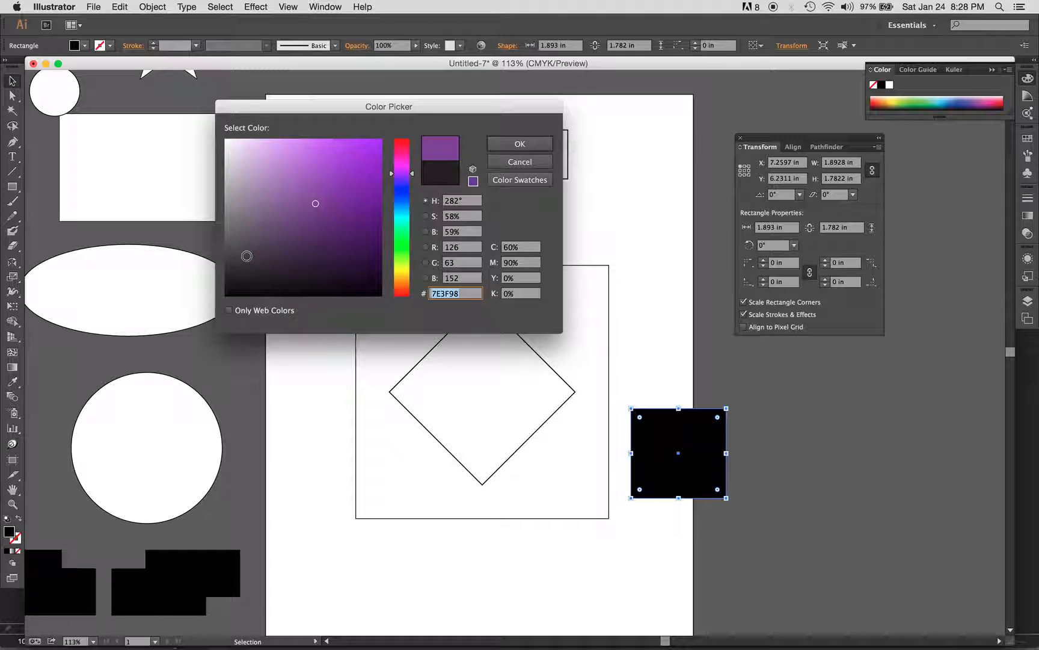
drag(299, 158, 301, 169)
drag(404, 199, 404, 279)
click(350, 225)
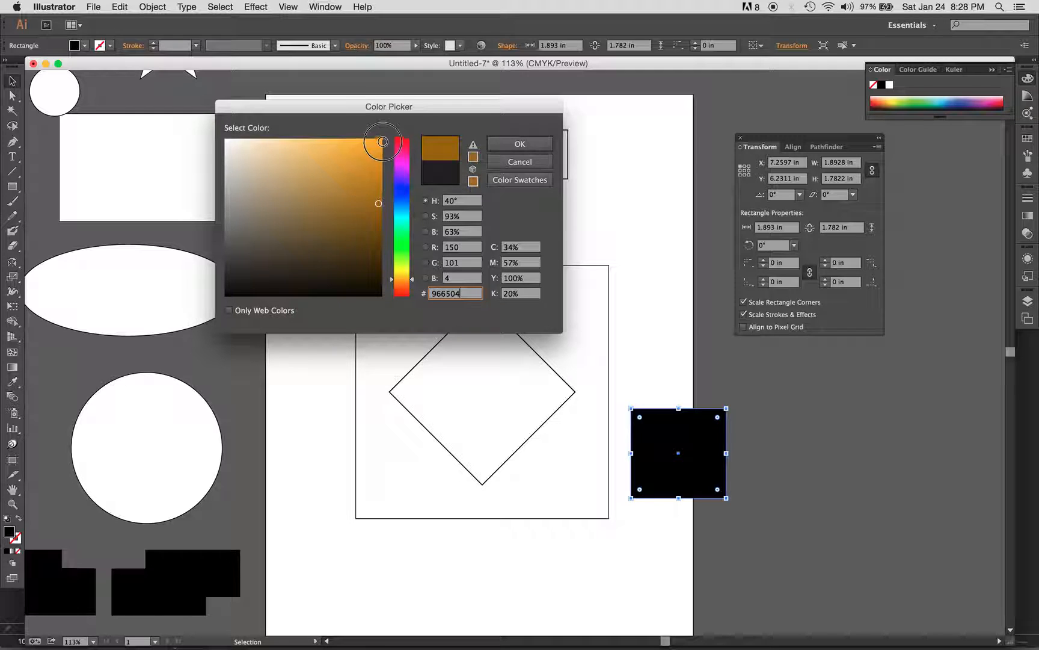
click(383, 139)
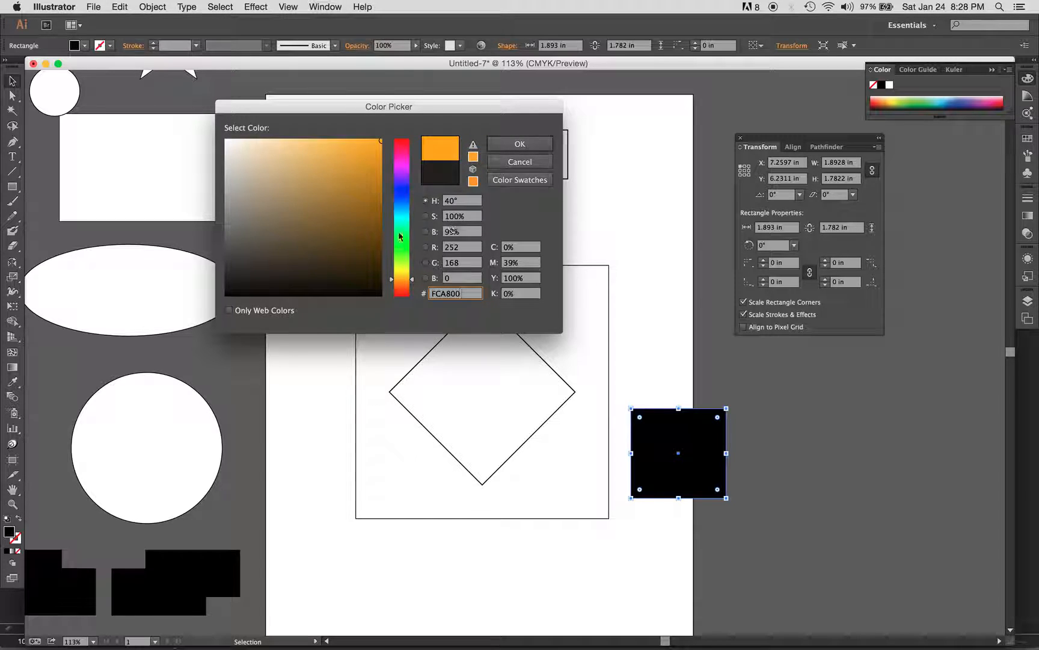
click(515, 145)
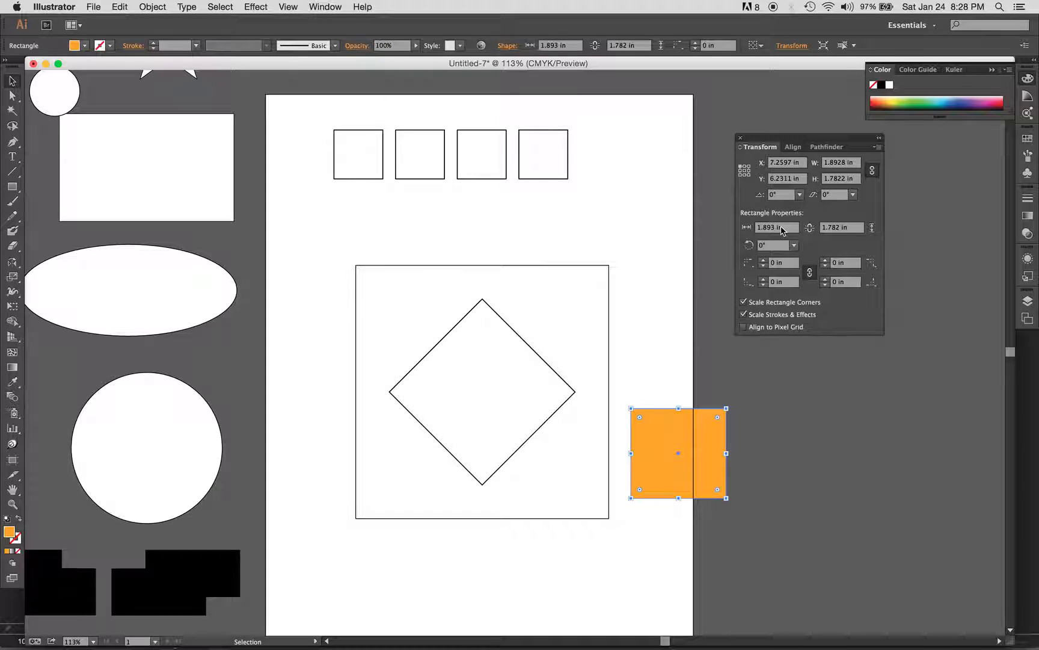
Fill the rectangle with a green swatch, then a brighter green from the spectrum
click(1027, 139)
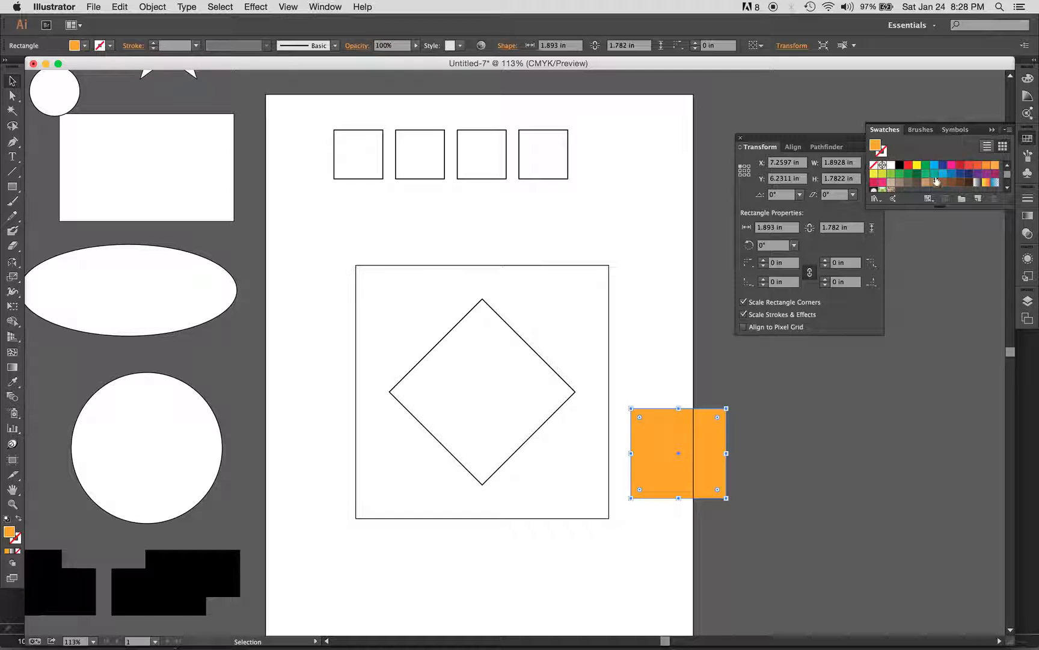
drag(941, 206, 940, 275)
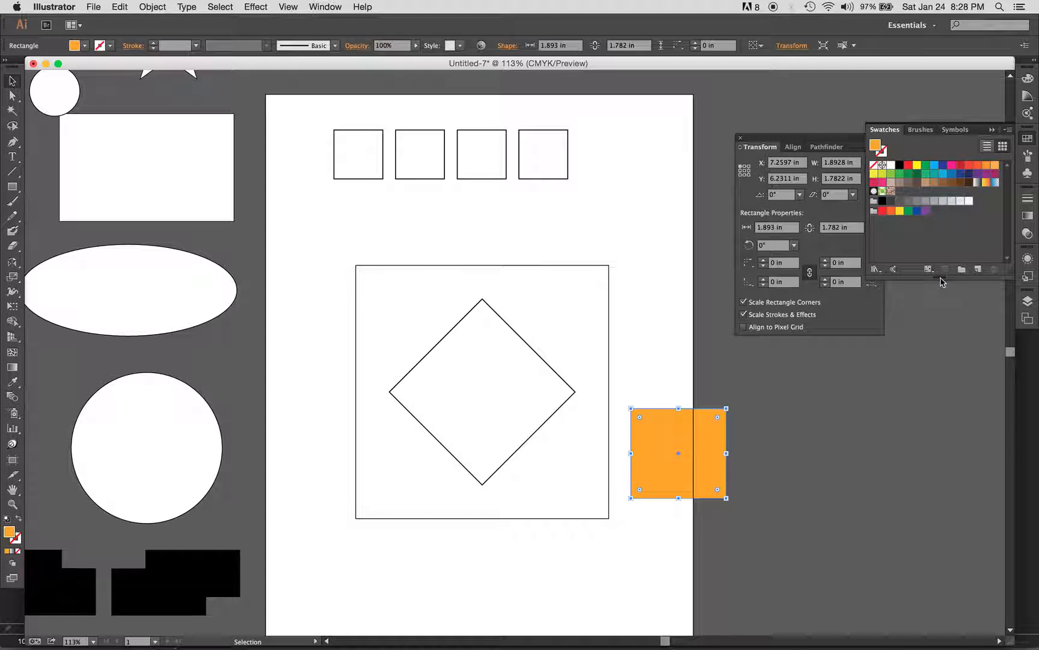
click(926, 174)
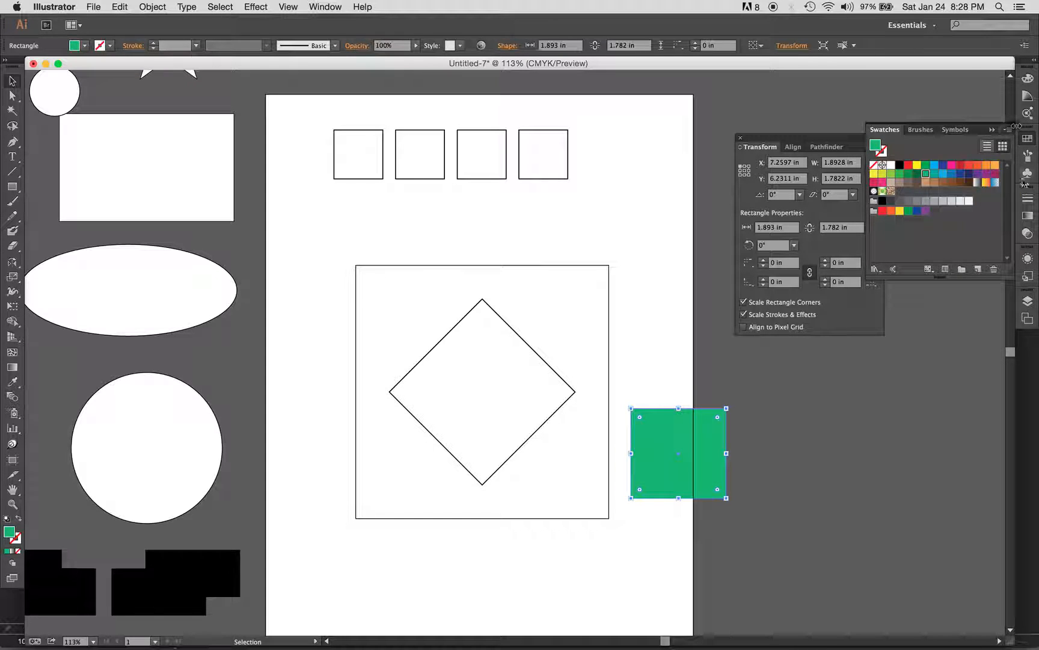
click(1028, 78)
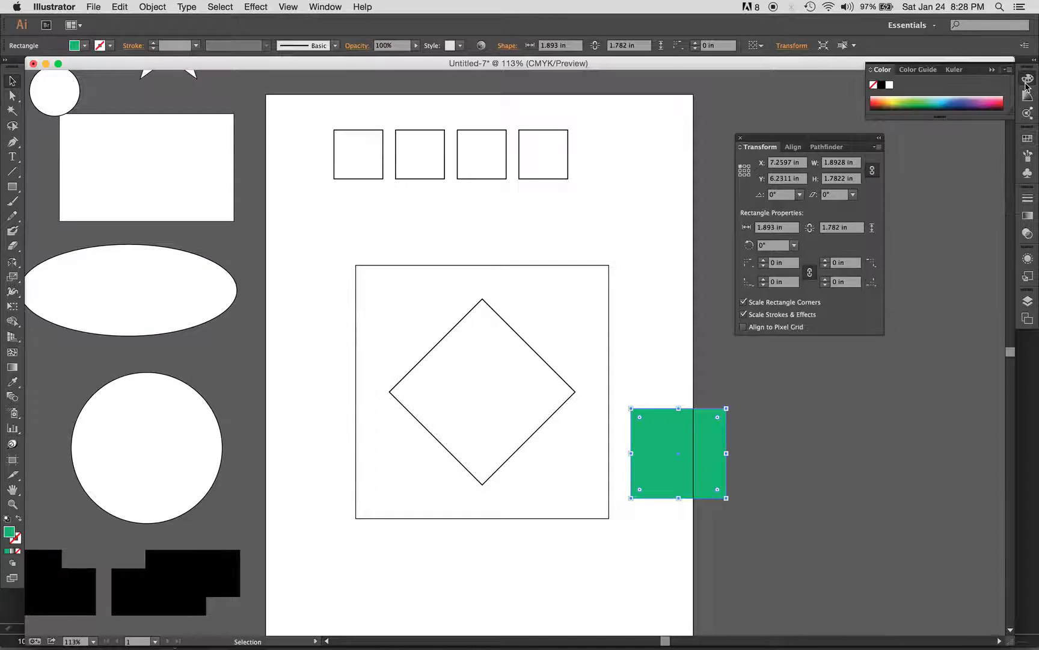
click(919, 105)
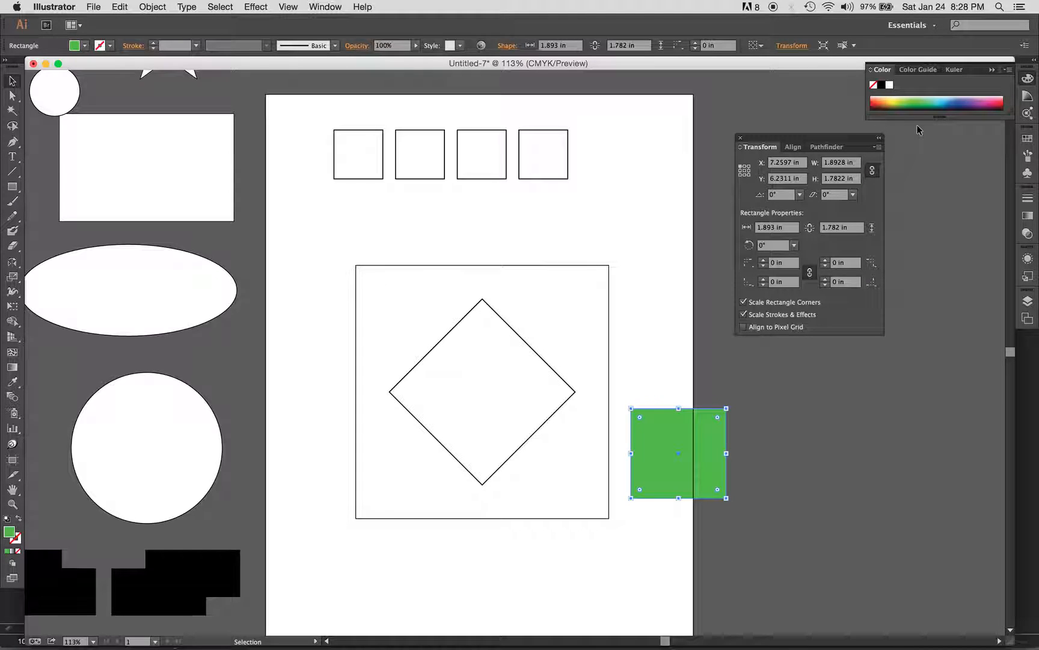
click(723, 548)
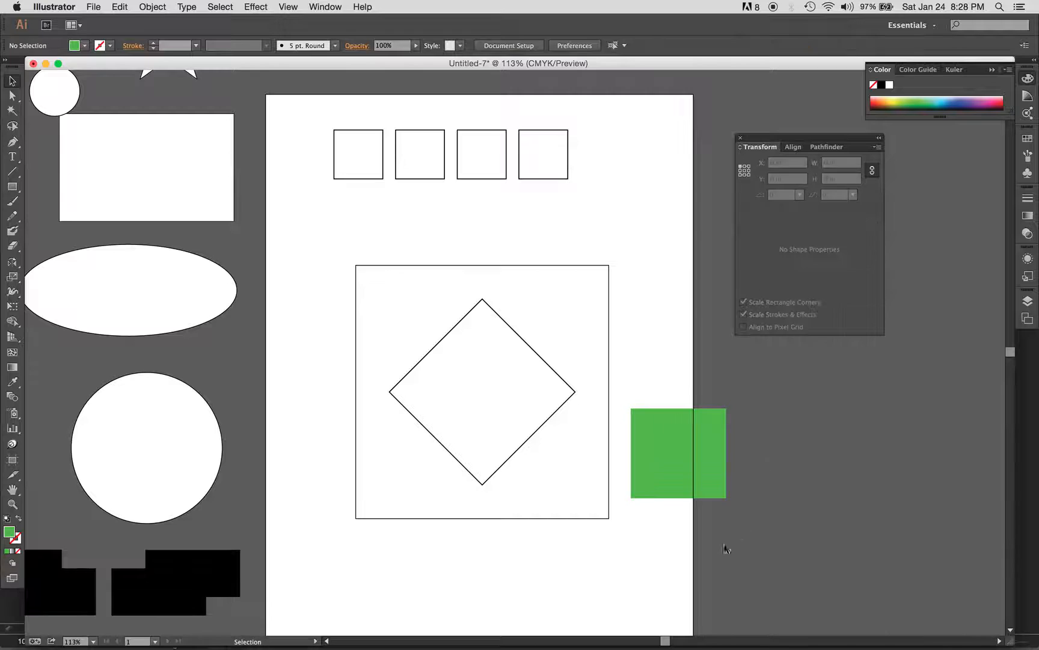
Move the rectangle below the diamond frame, make it a green outline with no fill, and zoom in
drag(653, 458, 517, 560)
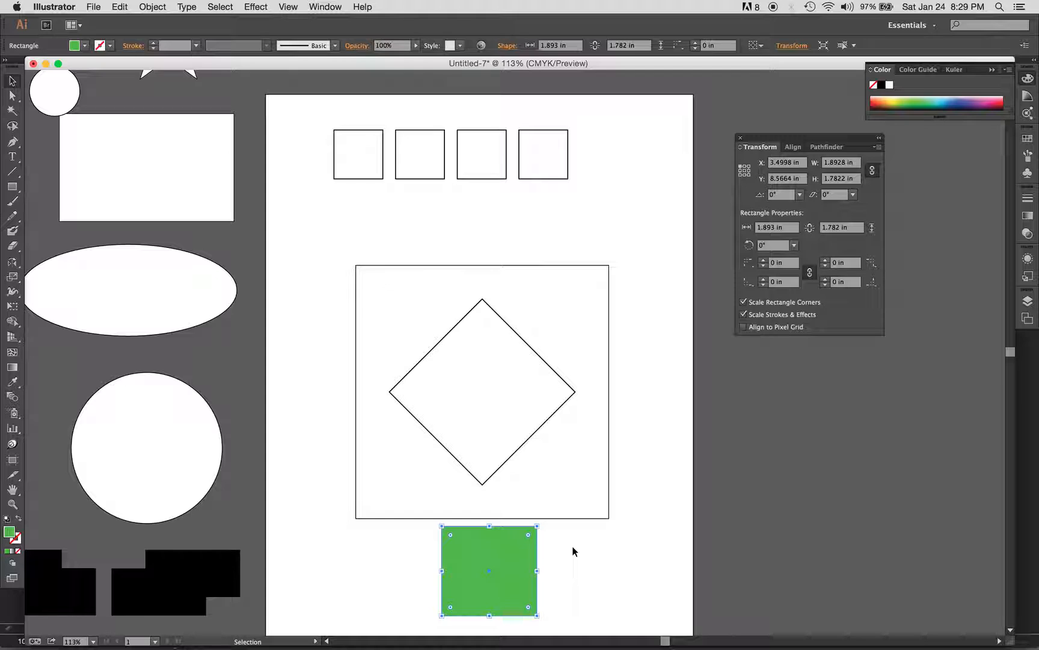
click(20, 519)
drag(424, 519, 471, 546)
Open the Stroke panel and show all of its options
scroll(498, 531, right, 2)
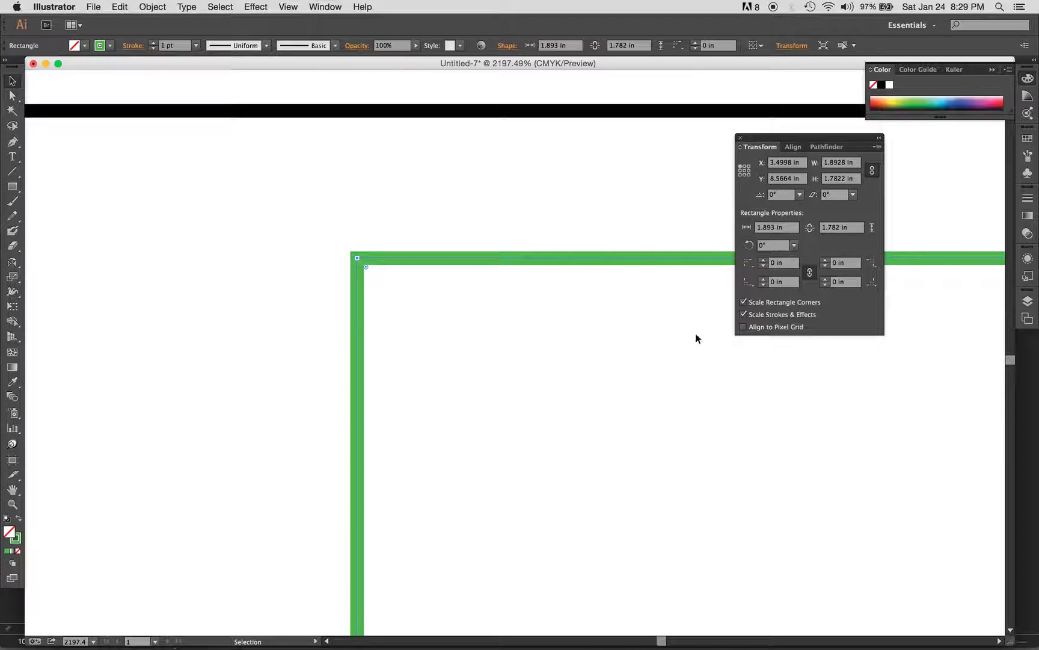
click(1029, 200)
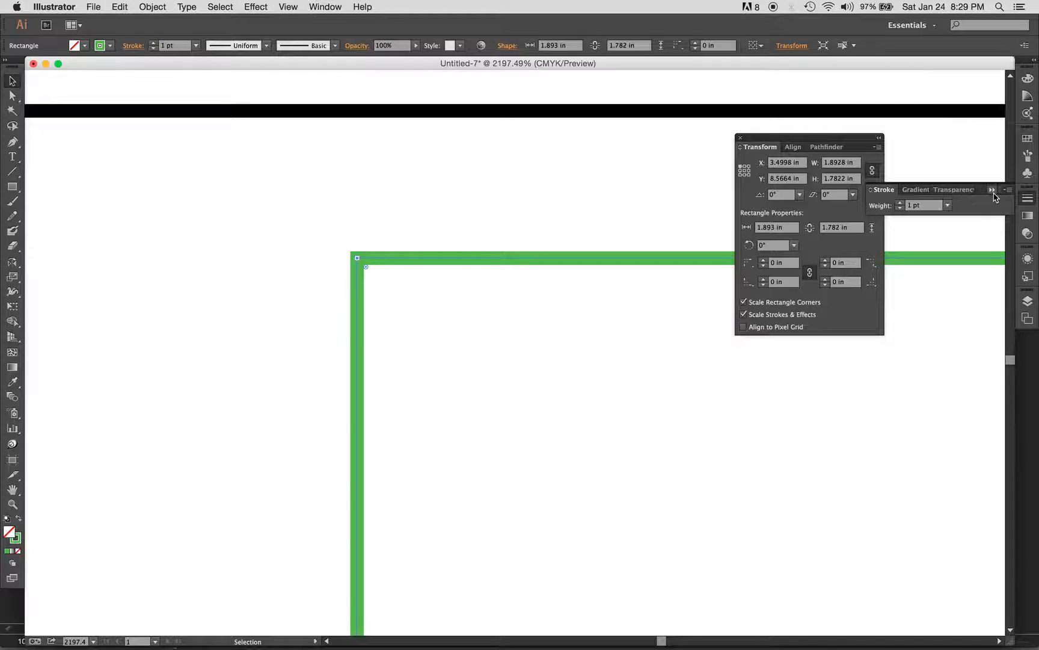
click(1008, 190)
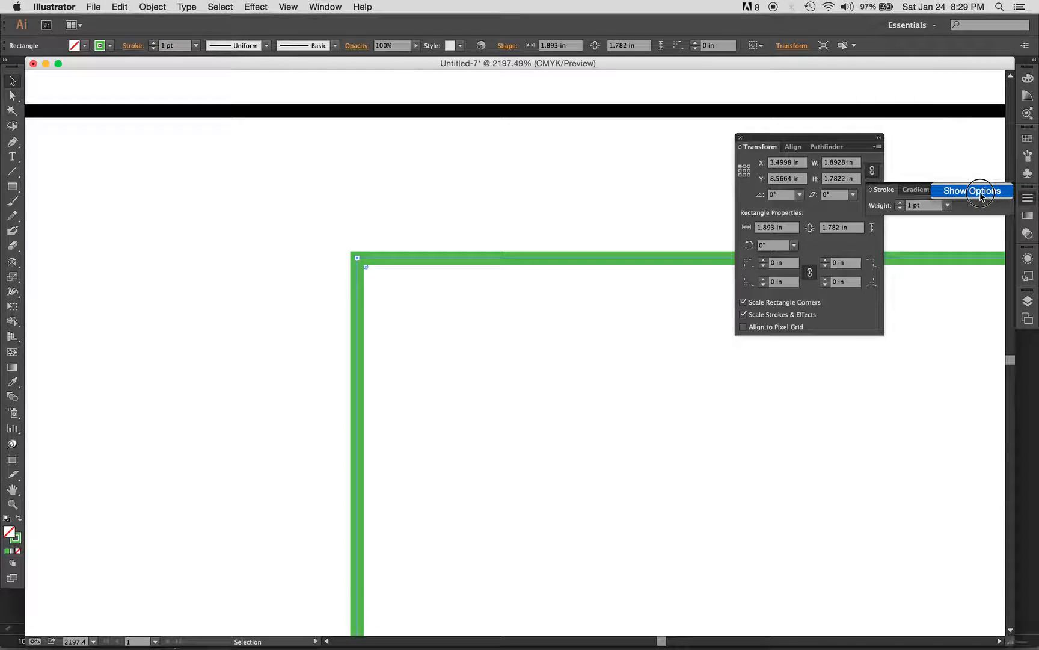
click(981, 196)
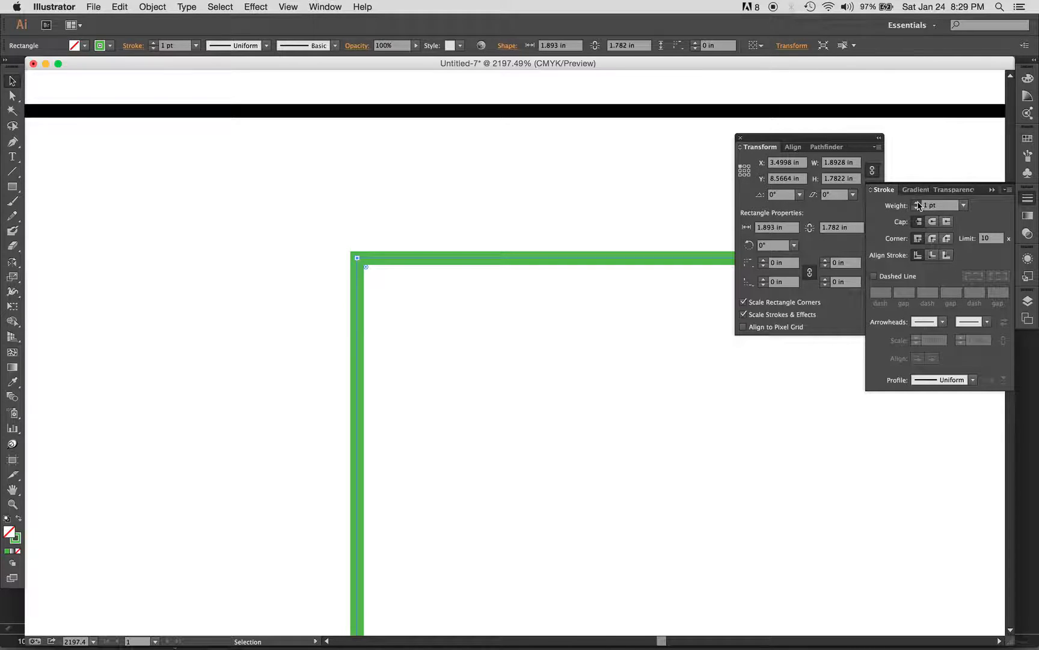
Raise the stroke weight to 10 pt and try inside and outside stroke alignment
click(917, 203)
click(918, 203)
click(918, 203)
click(918, 203)
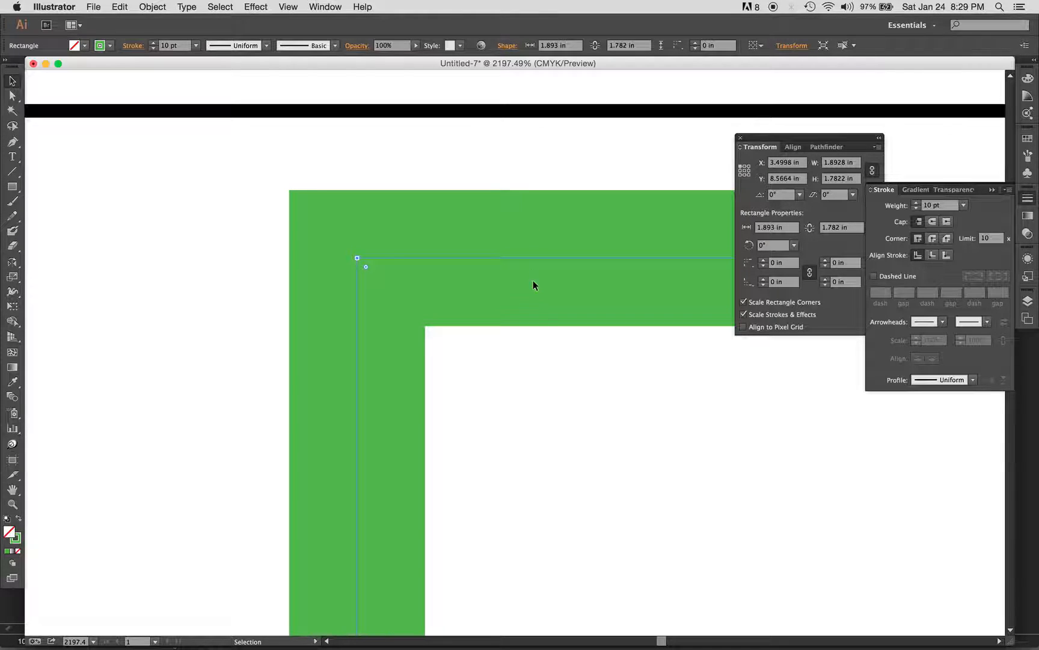
click(933, 257)
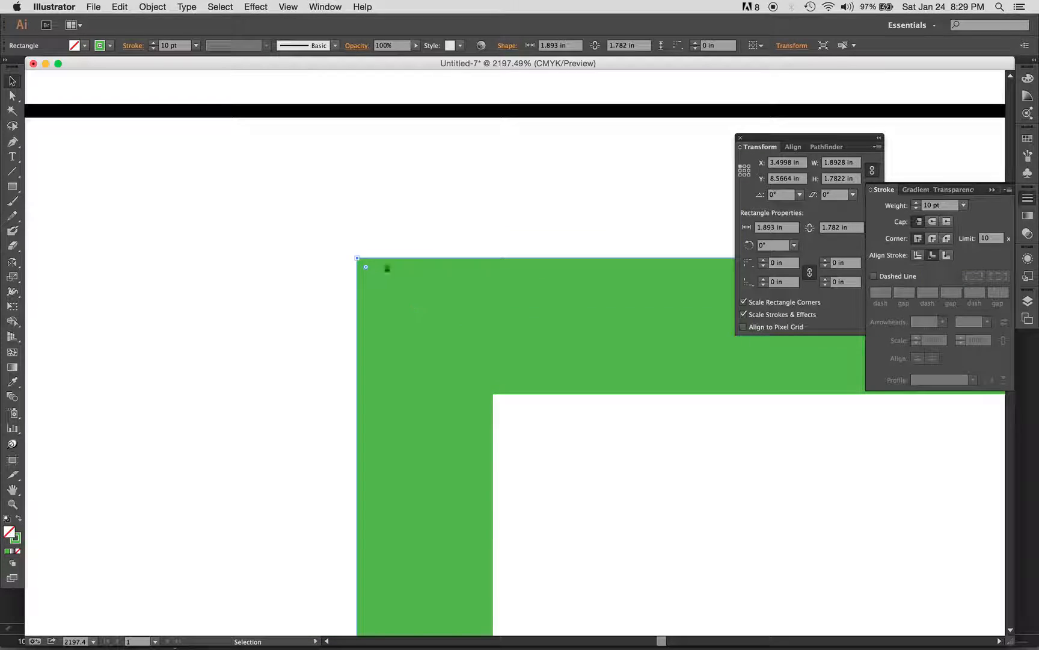
click(947, 257)
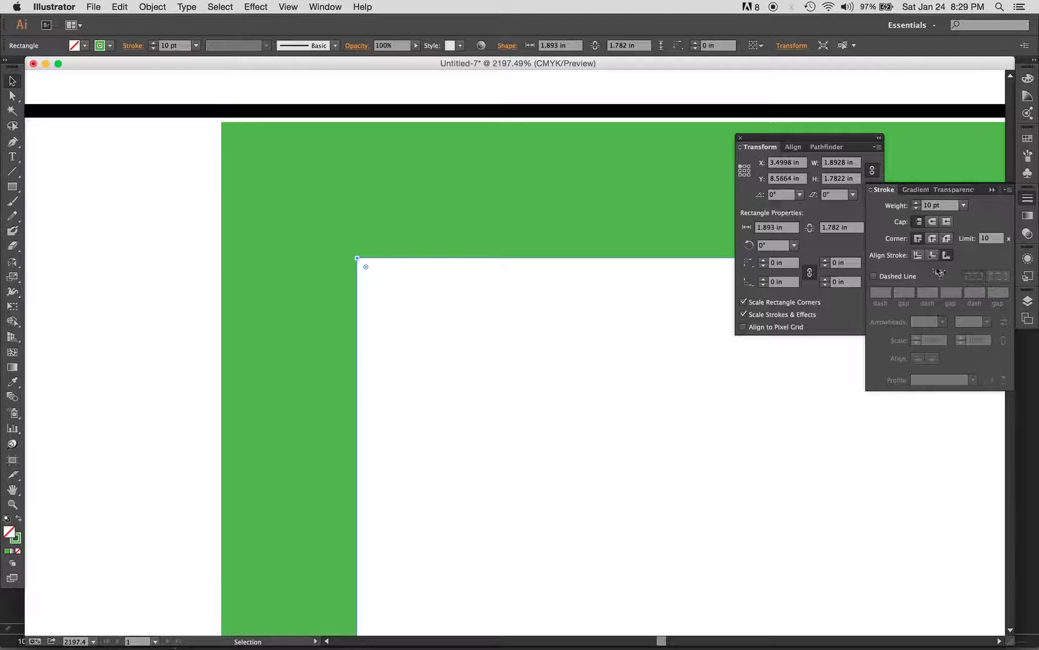
Settle on sharp miter corners after trying round and bevel joins, then zoom out to all artwork
click(933, 239)
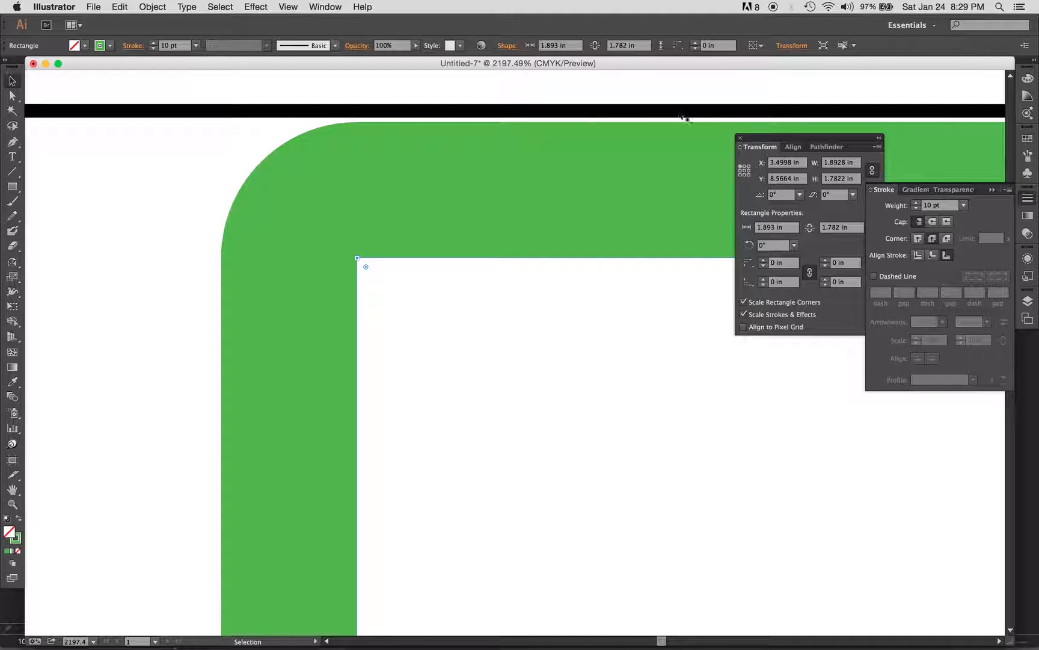
click(946, 238)
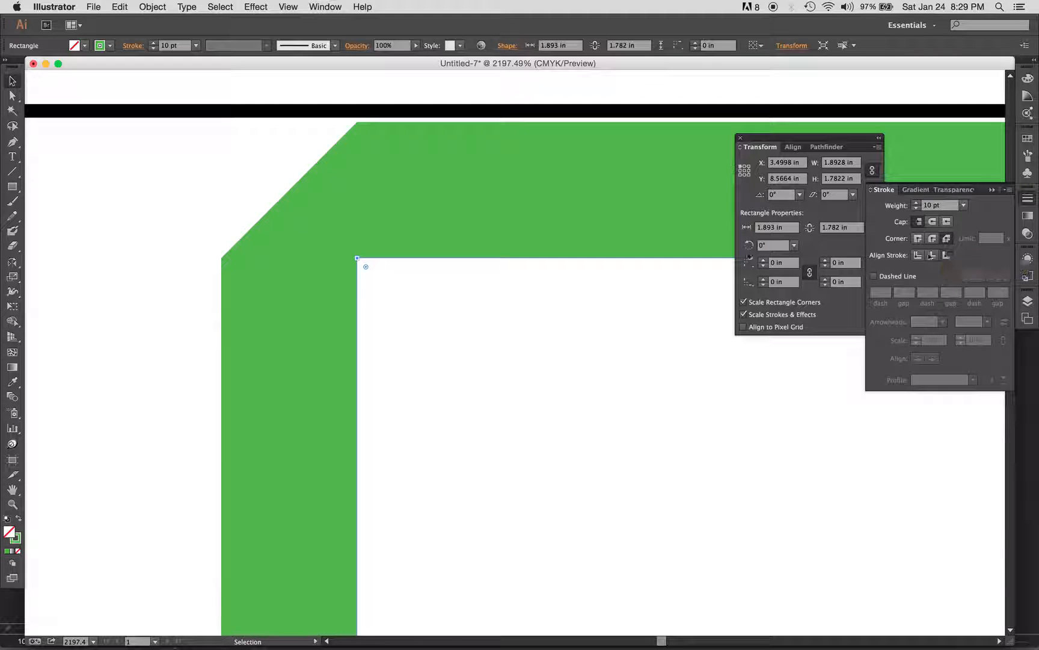
click(933, 239)
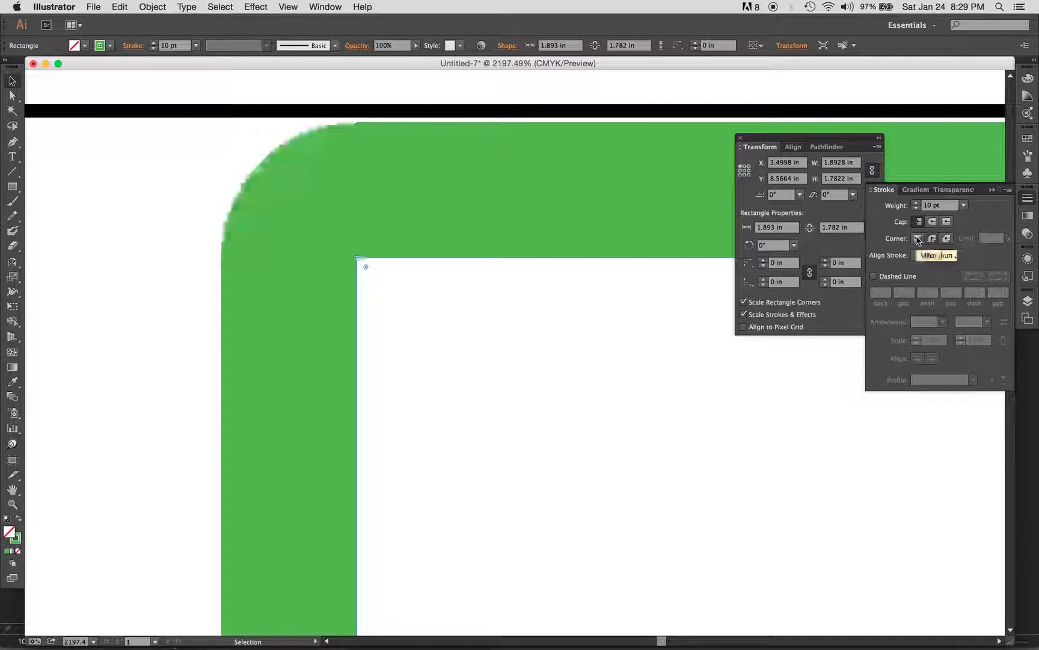
click(918, 239)
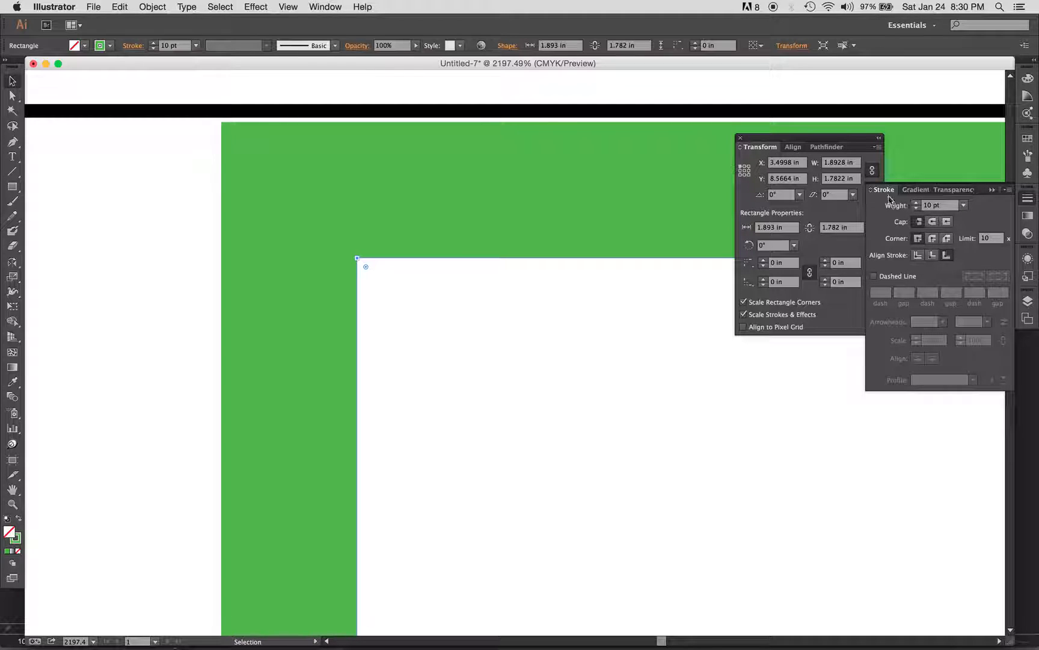
key(super+1)
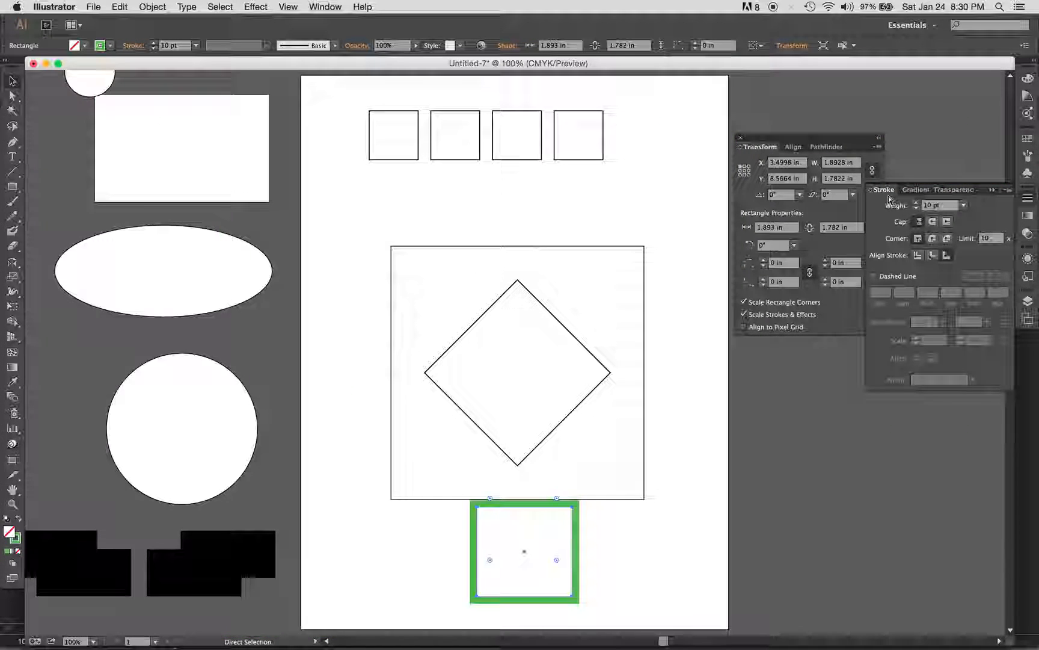
key(super+minus)
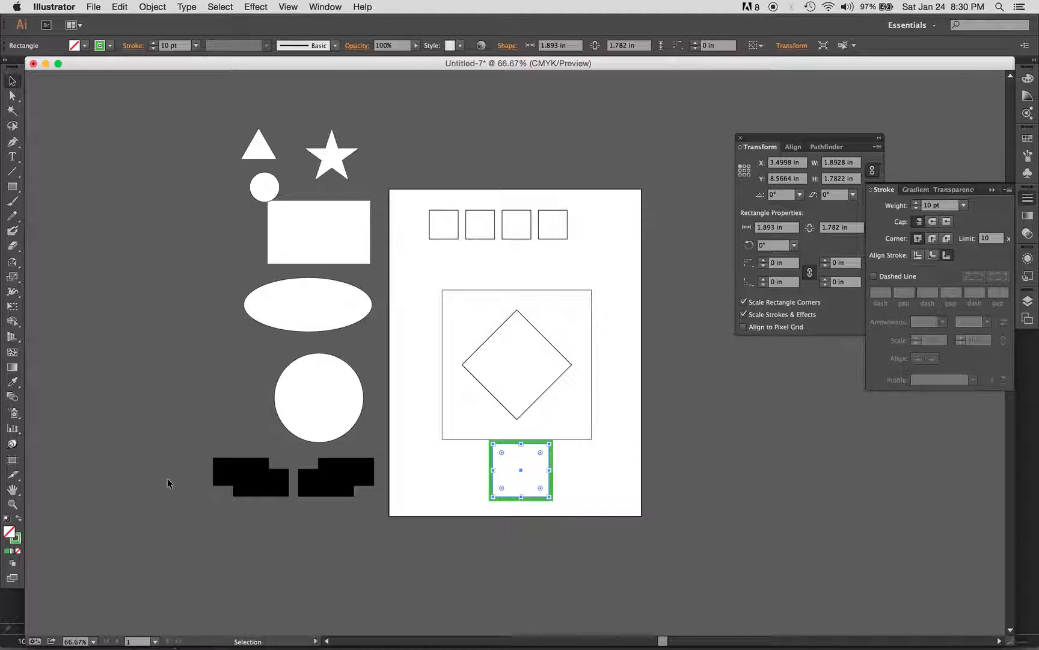